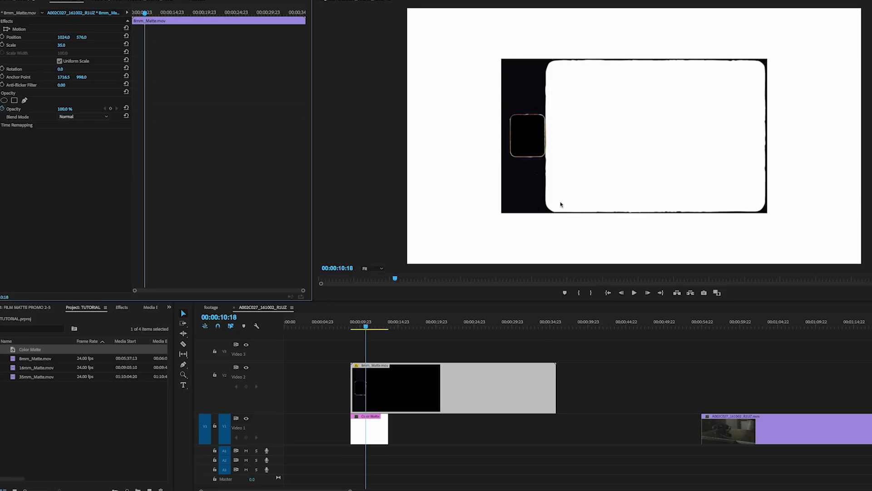
- Try placing the footage clip over the color matte on Video 1 and scaling the 8mm matte to 58
{"action": "left_click", "coordinate": [247, 418]}
{"action": "left_click", "coordinate": [246, 418]}
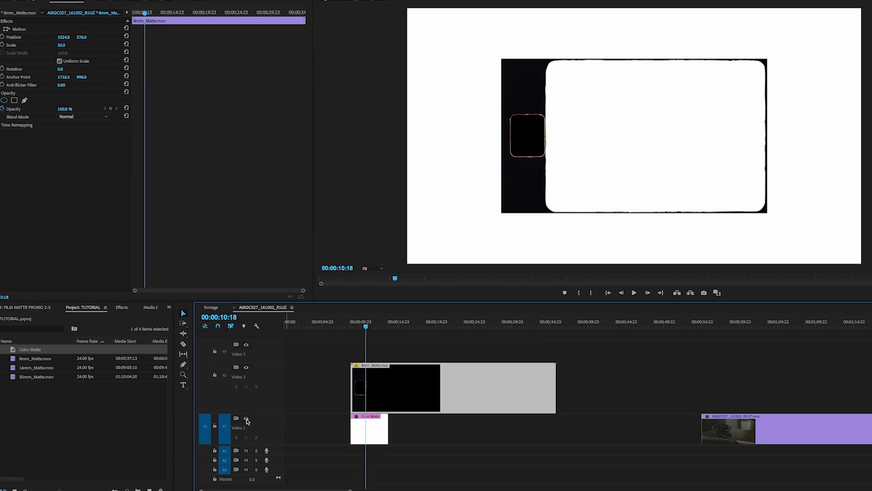
{"action": "left_click_drag", "start_coordinate": [754, 437], "coordinate": [402, 425]}
{"action": "left_click", "coordinate": [413, 397]}
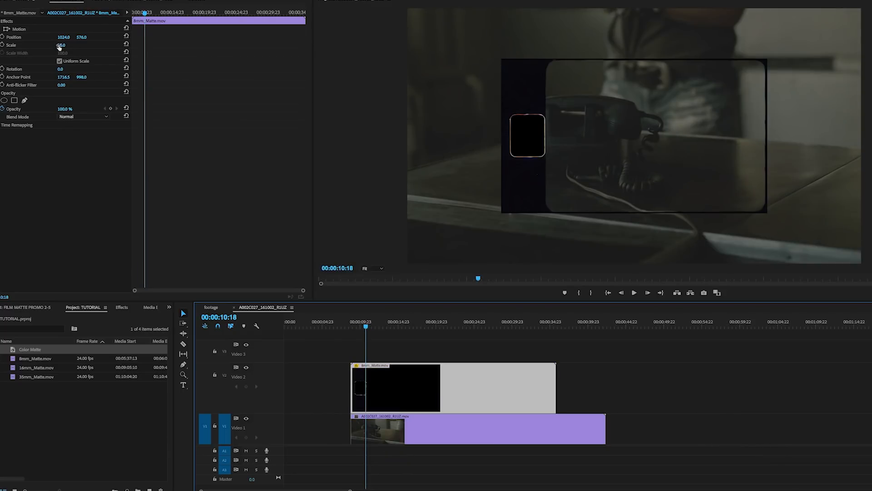
{"action": "left_click_drag", "start_coordinate": [62, 45], "coordinate": [67, 45]}
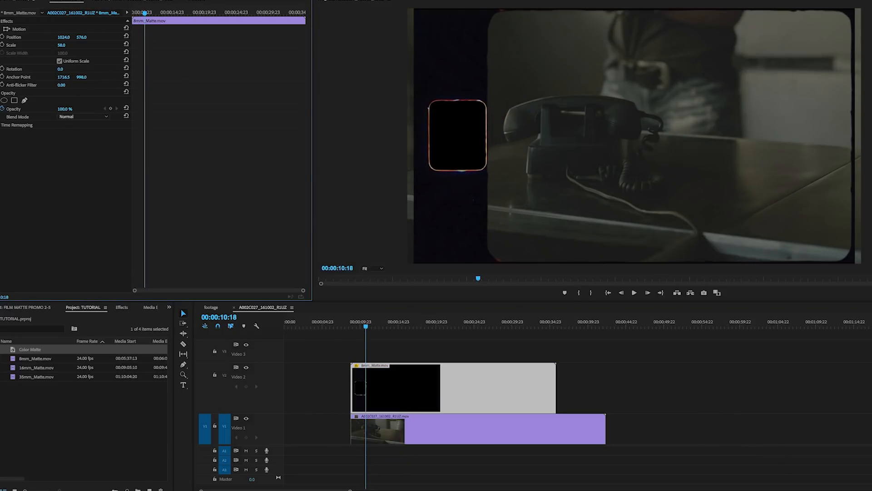
- Move the footage clip away from the 8mm matte, and undo the clip moves and the matte's scale change
{"action": "left_click_drag", "start_coordinate": [438, 430], "coordinate": [677, 432]}
{"action": "left_click", "coordinate": [432, 382]}
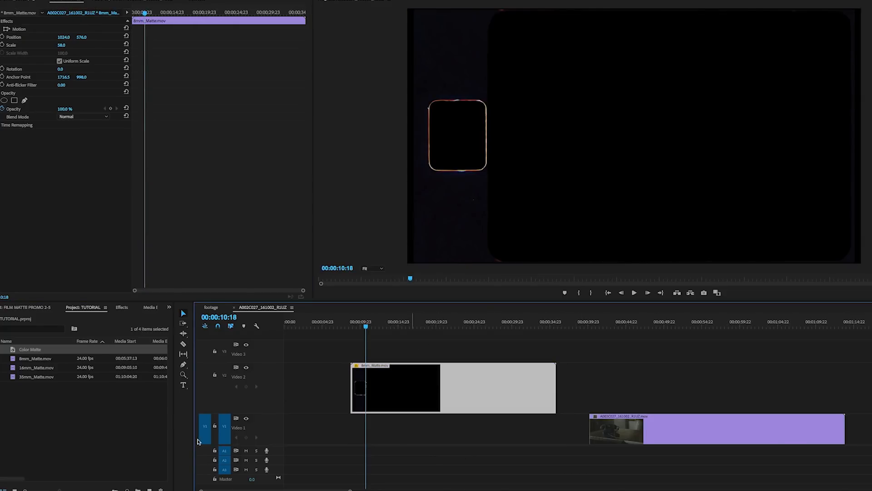
{"action": "key", "text": "ctrl+z"}
{"action": "key", "text": "ctrl+z"}
{"action": "key", "text": "ctrl+z"}
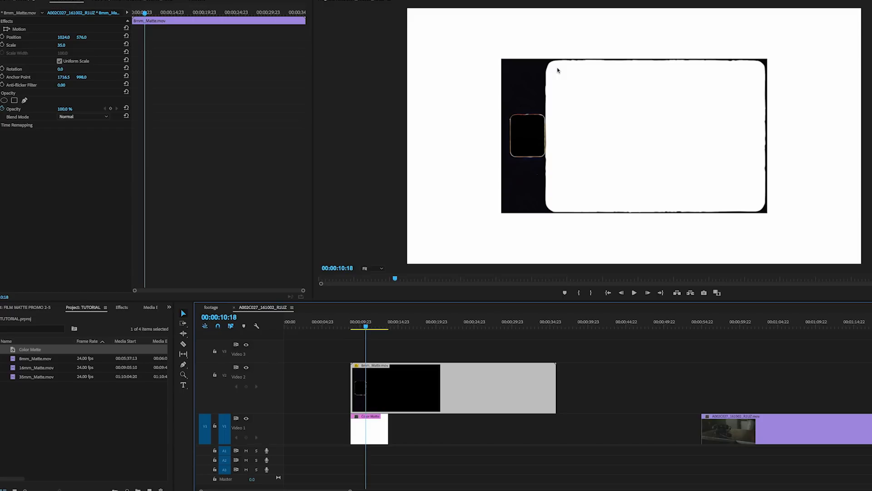
- Place the footage clip on Video 1 beneath the 8mm matte, replacing the color matte, and adjust the track height
{"action": "left_click_drag", "start_coordinate": [766, 419], "coordinate": [418, 432]}
{"action": "left_click_drag", "start_coordinate": [264, 414], "coordinate": [264, 404]}
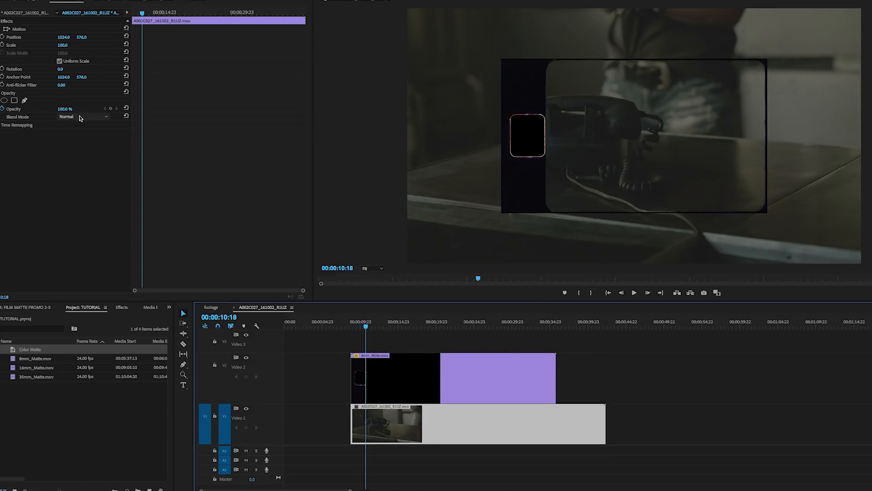
{"action": "left_click_drag", "start_coordinate": [63, 46], "coordinate": [62, 46]}
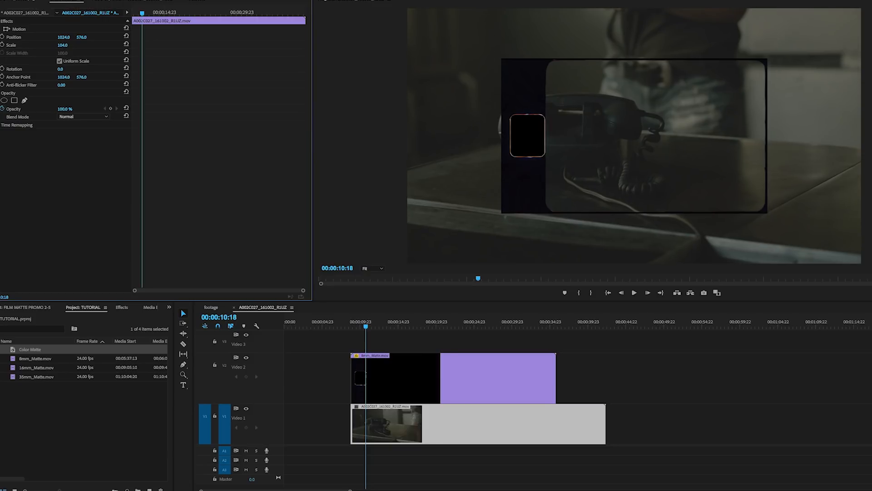
{"action": "left_click", "coordinate": [444, 376]}
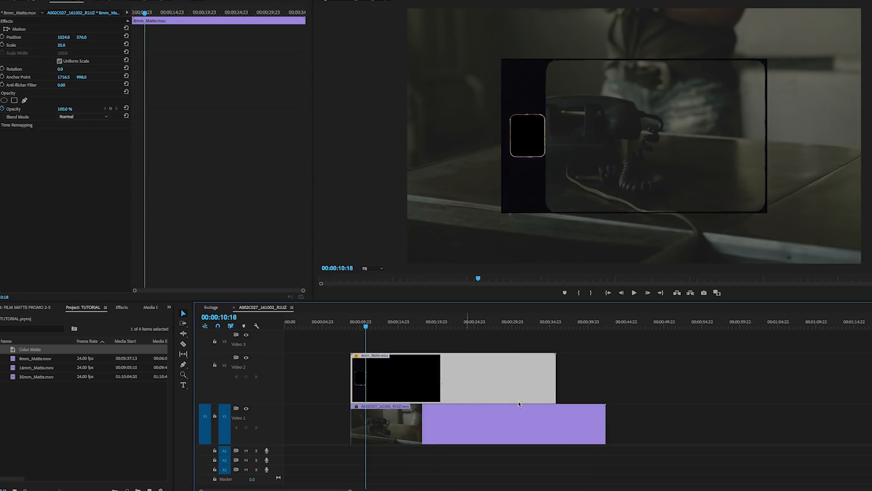
- Examine the footage with and without the 8mm matte at 00:00:19:22 and compare the two clips' motion settings
{"action": "left_click_drag", "start_coordinate": [368, 326], "coordinate": [392, 328]}
{"action": "left_click_drag", "start_coordinate": [414, 376], "coordinate": [668, 387]}
{"action": "left_click_drag", "start_coordinate": [392, 328], "coordinate": [436, 329]}
{"action": "left_click_drag", "start_coordinate": [711, 390], "coordinate": [468, 382]}
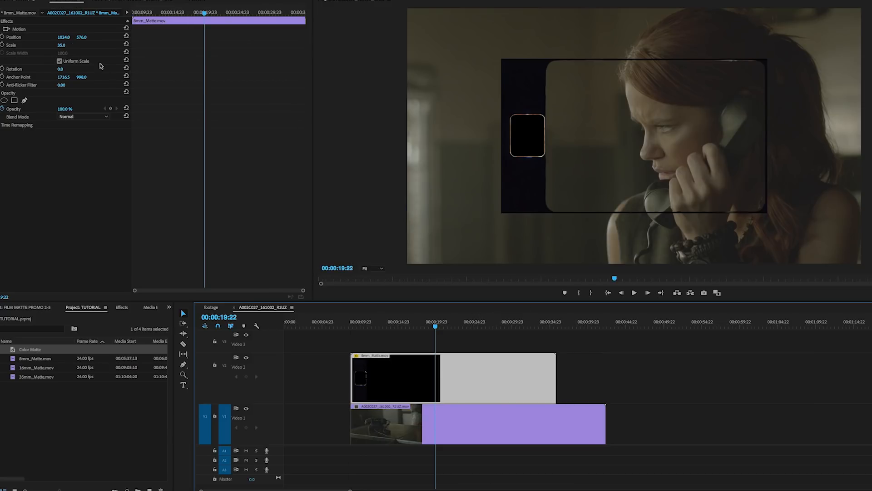
{"action": "left_click", "coordinate": [458, 413]}
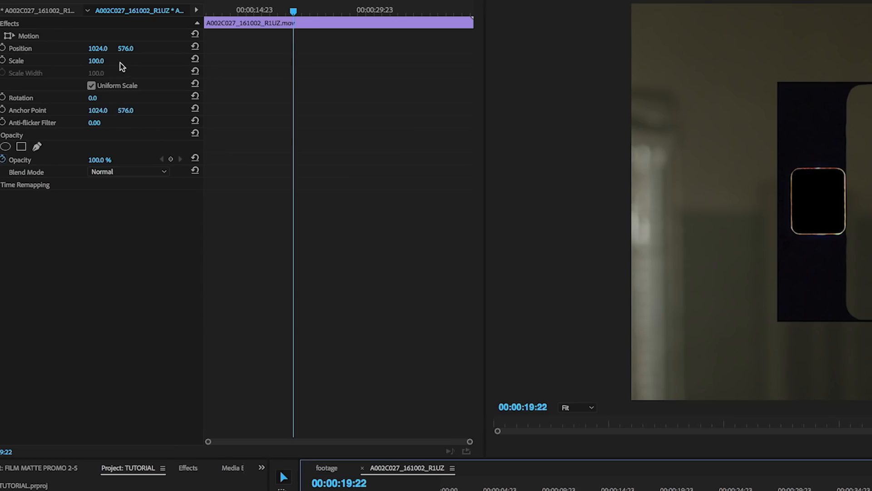
{"action": "left_click", "coordinate": [802, 489]}
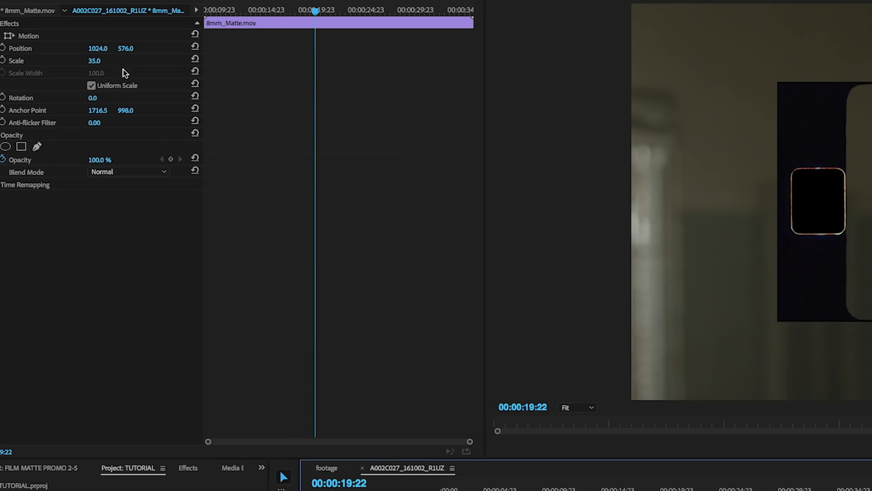
- Scale the 8mm matte to 100, and reduce it to 57 so its frame shows
{"action": "left_click", "coordinate": [94, 61]}
{"action": "type", "text": "100"}
{"action": "key", "text": "Return"}
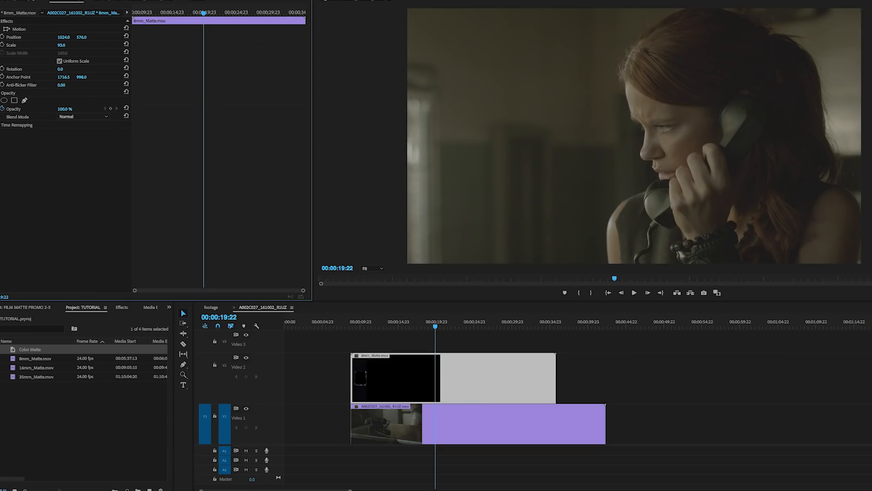
{"action": "left_click_drag", "start_coordinate": [62, 45], "coordinate": [49, 45]}
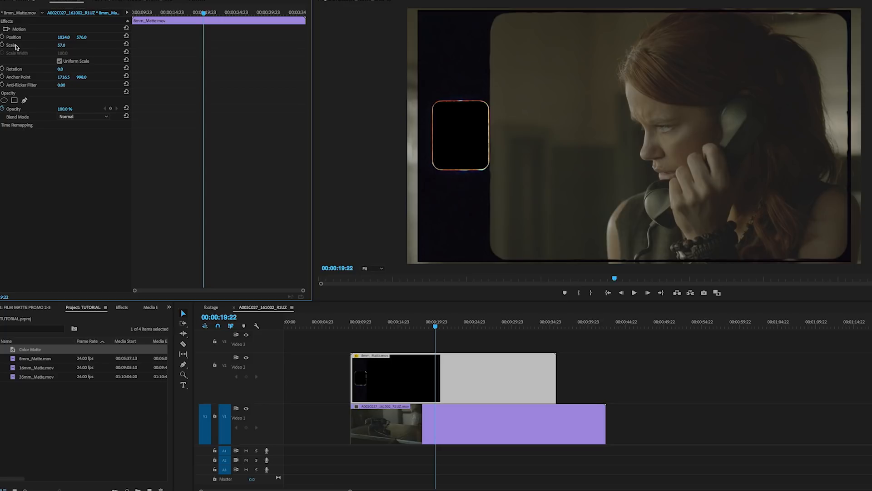
- Reveal the 8mm matte's Scale and Scale Width sliders and save the project
{"action": "left_click", "coordinate": [0, 45]}
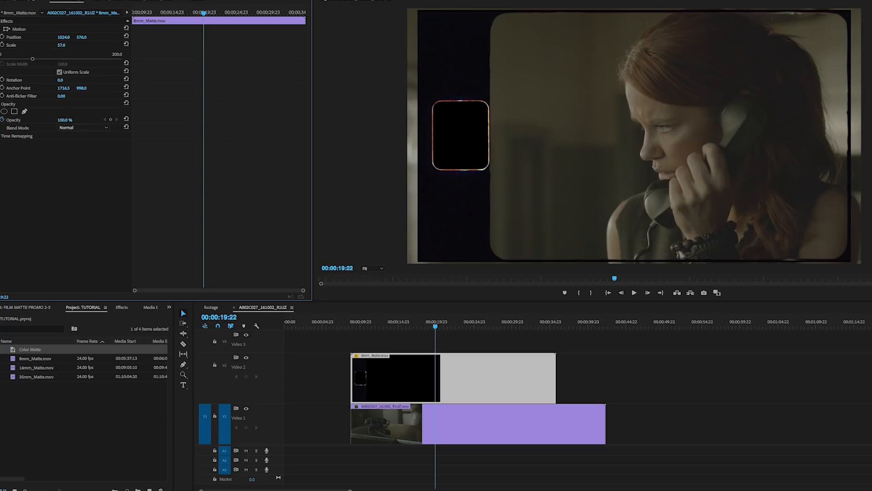
{"action": "left_click", "coordinate": [0, 65]}
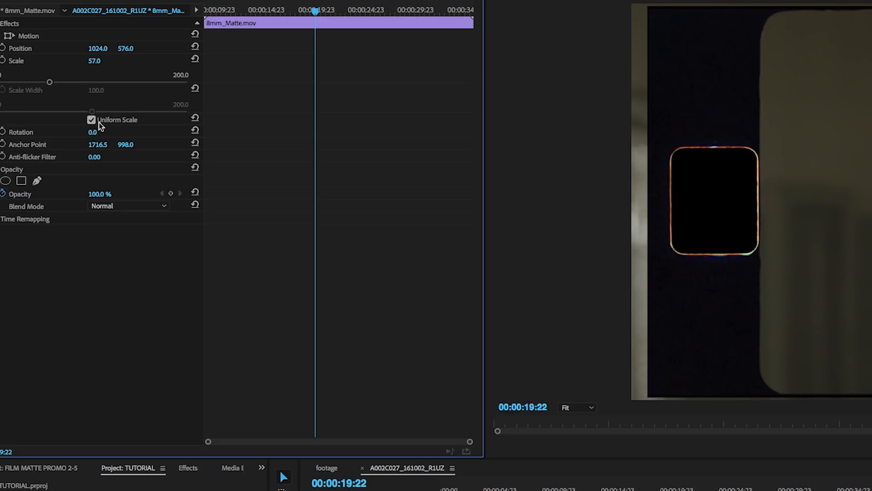
{"action": "key", "text": "ctrl+s"}
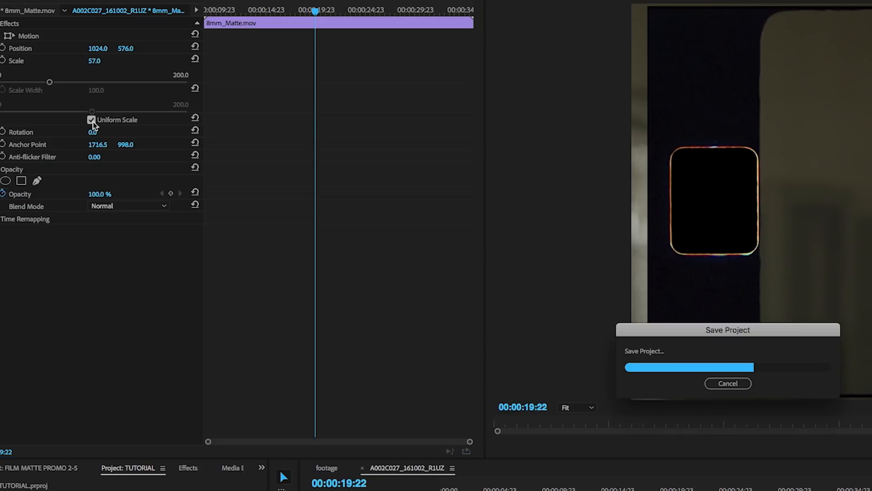
- Set the 8mm matte's scale to 58
{"action": "left_click", "coordinate": [102, 59]}
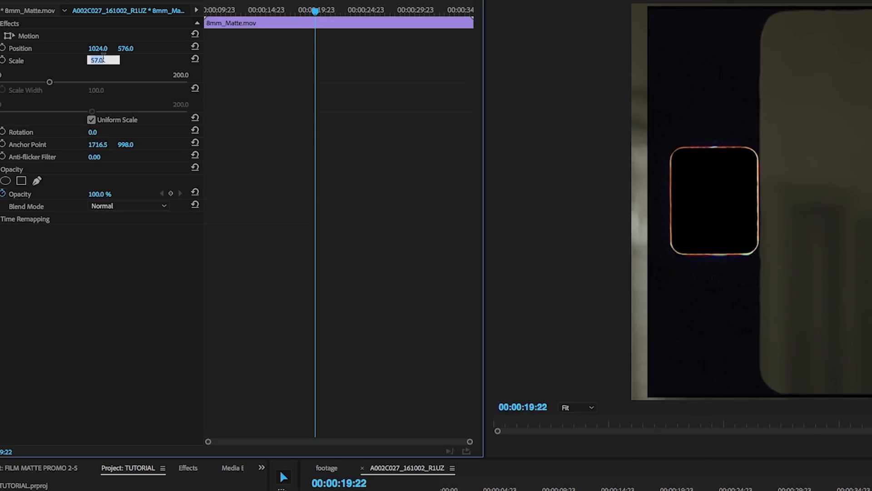
{"action": "type", "text": "58"}
{"action": "key", "text": "Return"}
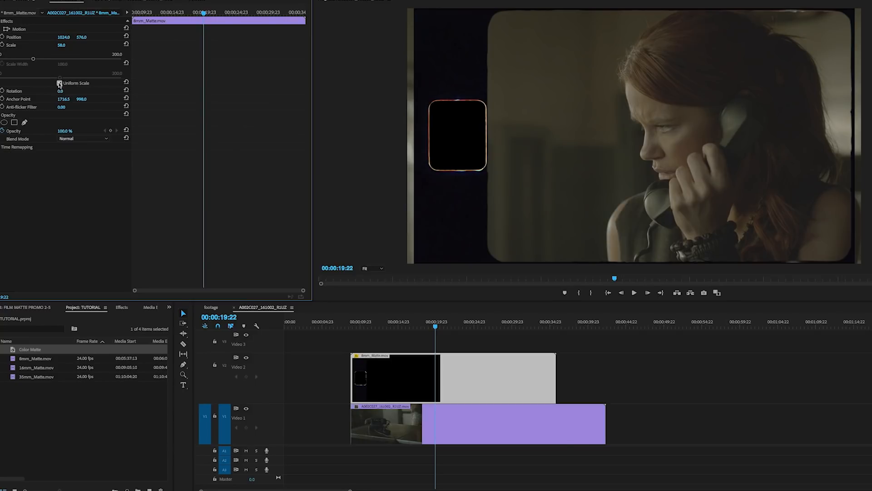
- Turn off Uniform Scale and fit the 8mm matte to the frame with Scale Height 57.9 and Scale Width 60.4
{"action": "left_click", "coordinate": [60, 84]}
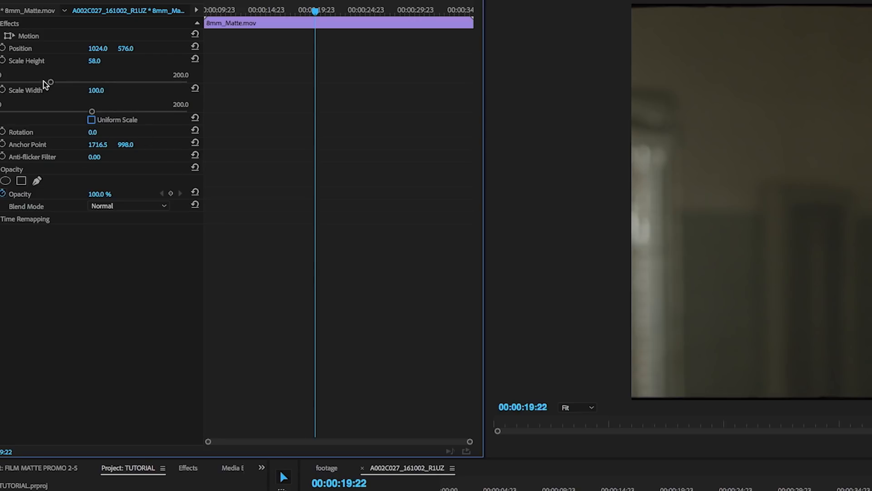
{"action": "mouse_move", "coordinate": [50, 83]}
{"action": "left_mouse_down"}
{"action": "mouse_move", "coordinate": [72, 78]}
{"action": "mouse_move", "coordinate": [31, 86]}
{"action": "mouse_move", "coordinate": [38, 84]}
{"action": "left_mouse_up"}
{"action": "left_click_drag", "start_coordinate": [89, 112], "coordinate": [56, 113]}
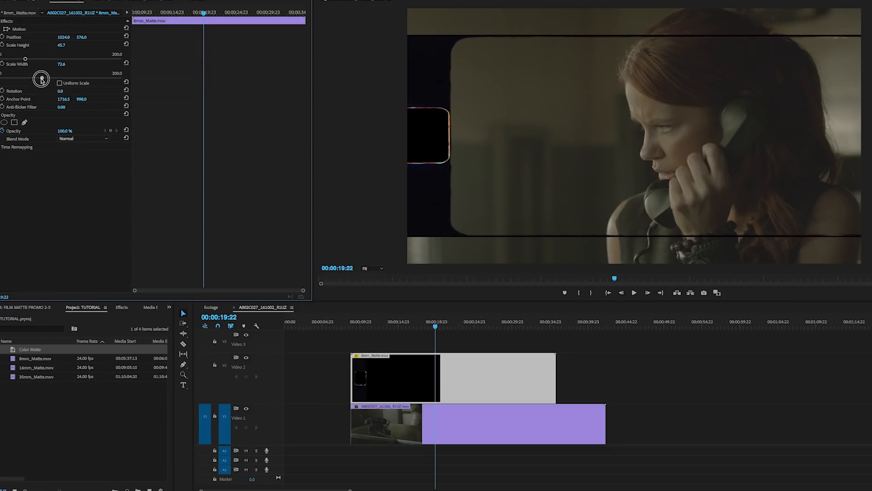
{"action": "left_click_drag", "start_coordinate": [36, 79], "coordinate": [35, 79]}
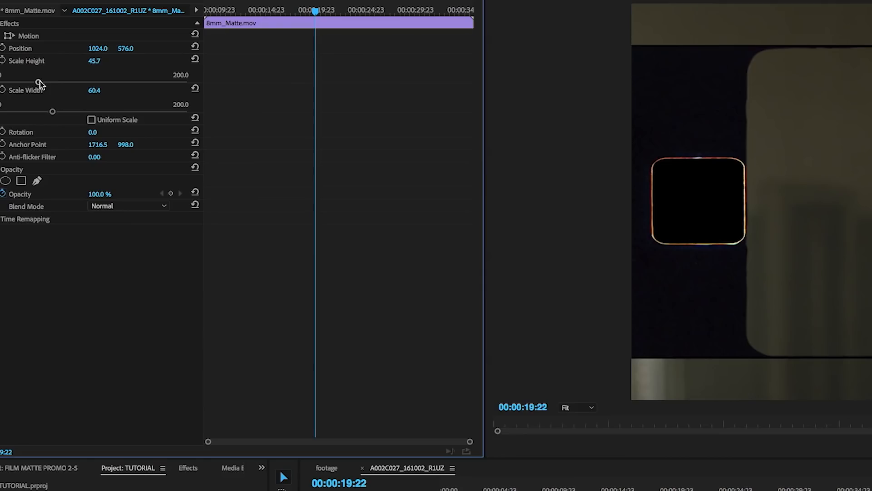
{"action": "left_click_drag", "start_coordinate": [25, 59], "coordinate": [49, 79]}
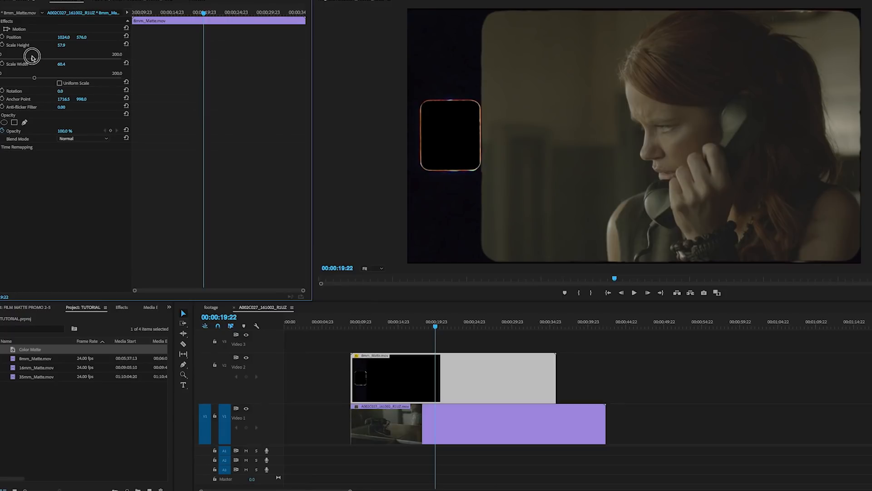
{"action": "left_click", "coordinate": [66, 45]}
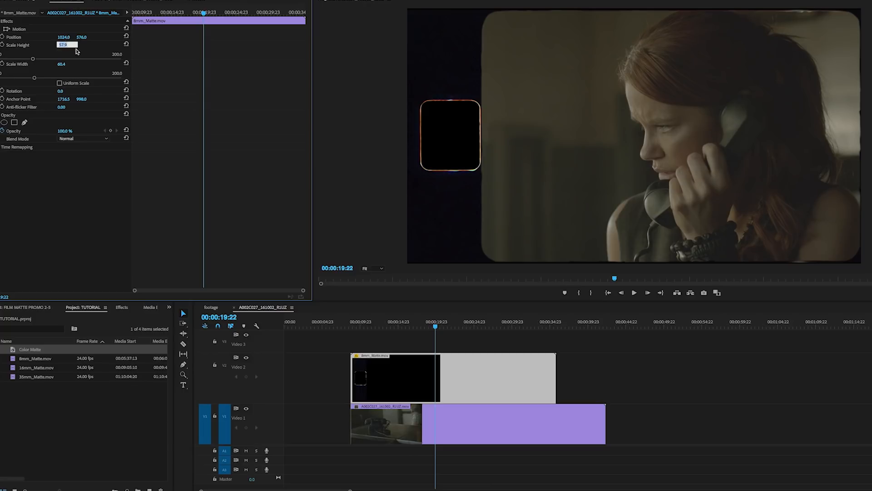
{"action": "left_click", "coordinate": [644, 368]}
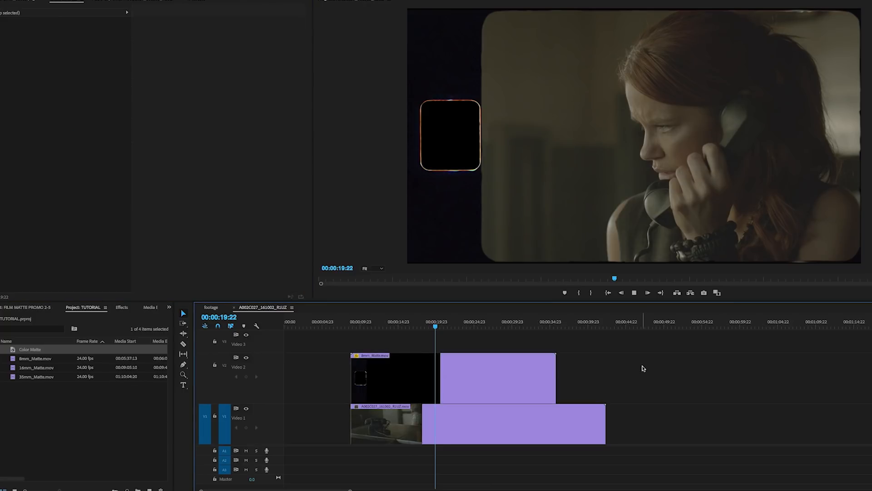
- Scrub through the opening part of the sequence to review the 8mm matte over the footage
{"action": "left_click_drag", "start_coordinate": [361, 322], "coordinate": [381, 321]}
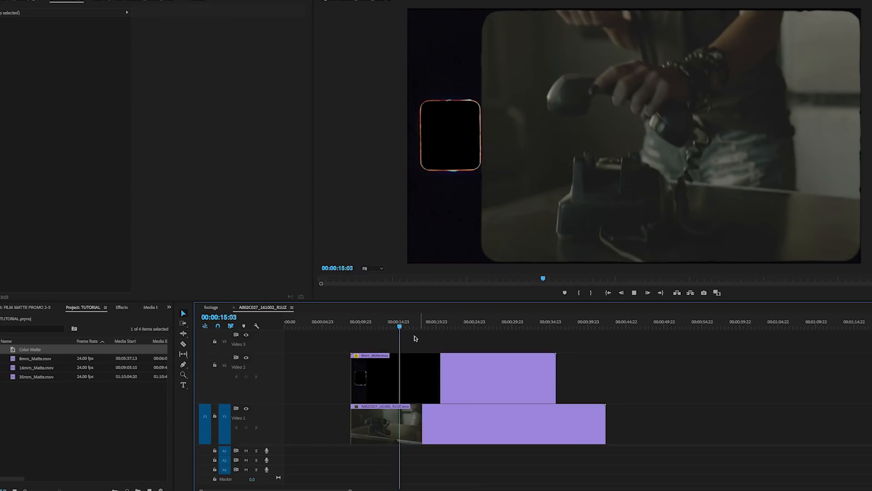
{"action": "left_click", "coordinate": [370, 323]}
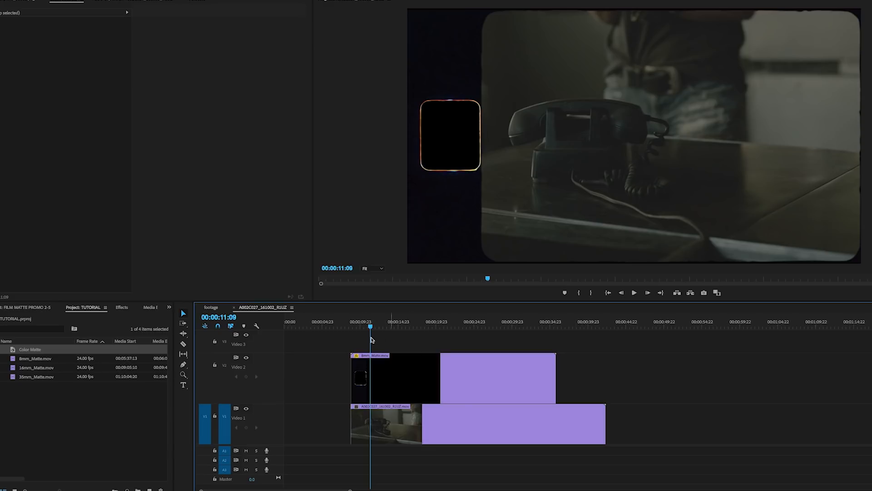
{"action": "left_click_drag", "start_coordinate": [371, 326], "coordinate": [405, 320]}
{"action": "left_click", "coordinate": [392, 386]}
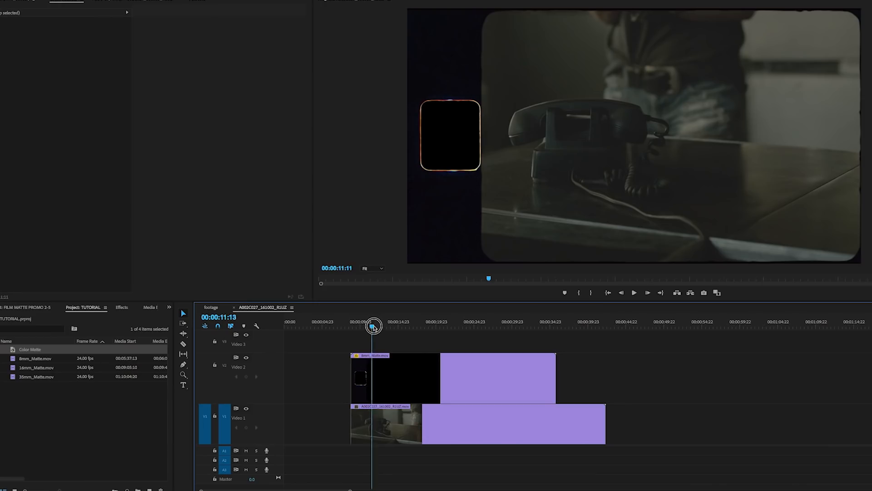
{"action": "left_click_drag", "start_coordinate": [370, 325], "coordinate": [404, 322]}
- Delete the 8mm matte and place 16mm_Matte.mov on Video 2 above the start of the footage
{"action": "left_click", "coordinate": [389, 383]}
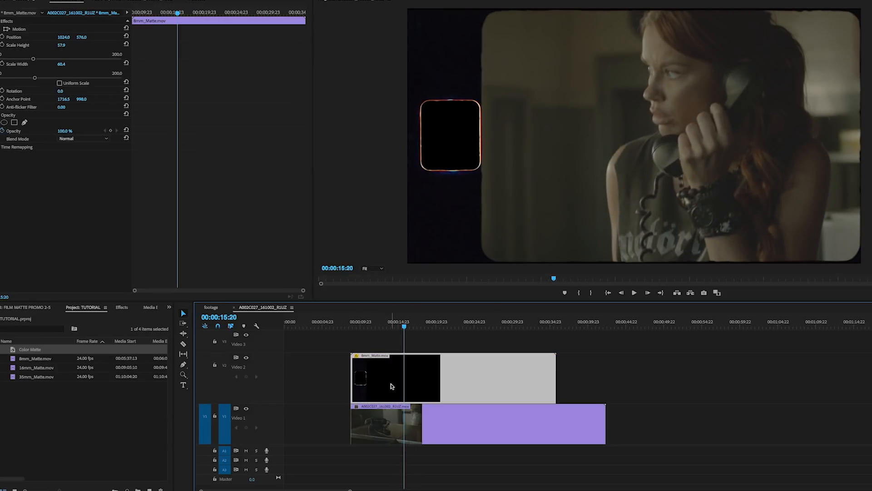
{"action": "key", "text": "Delete"}
{"action": "left_click_drag", "start_coordinate": [46, 369], "coordinate": [356, 388]}
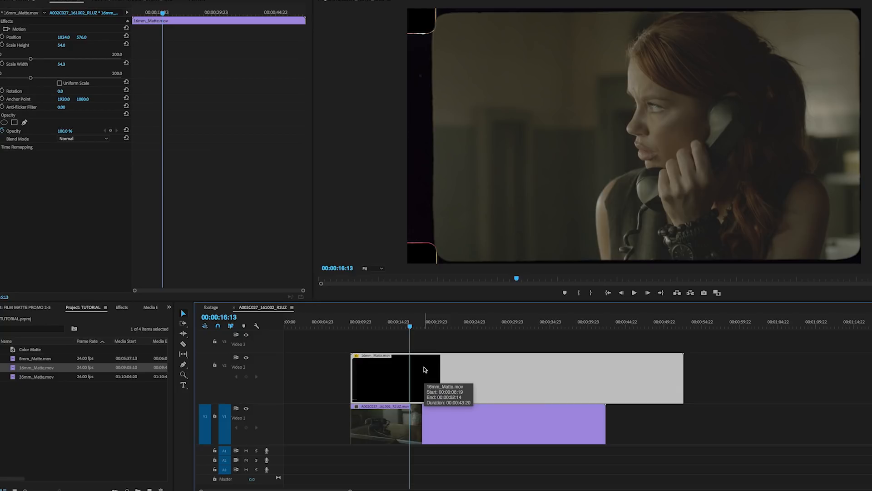
- Replace the 16mm matte on Video 2 with 35mm_Matte.mov and delete the leftover piece of the old matte
{"action": "left_click_drag", "start_coordinate": [36, 376], "coordinate": [354, 380]}
{"action": "key", "text": "Delete"}
{"action": "left_click", "coordinate": [650, 383]}
{"action": "key", "text": "Delete"}
{"action": "left_click_drag", "start_coordinate": [579, 386], "coordinate": [569, 389]}
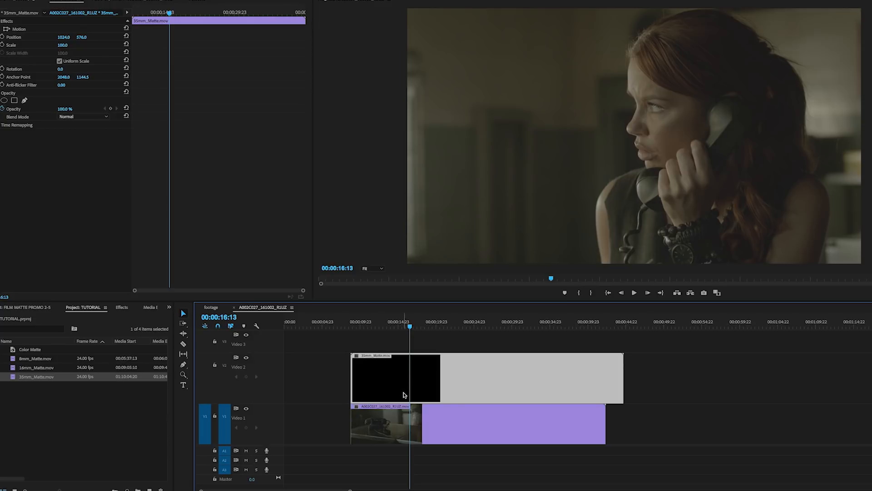
- Scale the 35mm matte to 50, turn off Uniform Scale and reduce its width until its side borders fit the frame
{"action": "left_click", "coordinate": [697, 437]}
{"action": "left_click", "coordinate": [551, 389]}
{"action": "left_click_drag", "start_coordinate": [66, 47], "coordinate": [52, 47]}
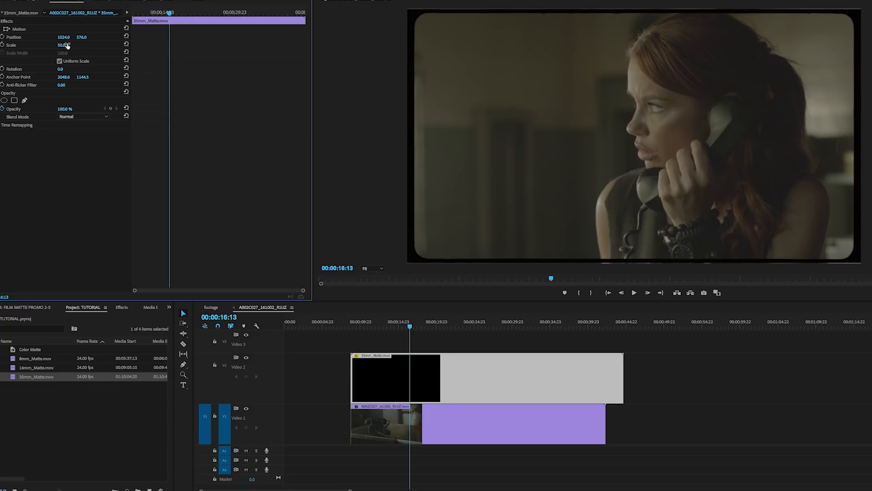
{"action": "left_click", "coordinate": [60, 61]}
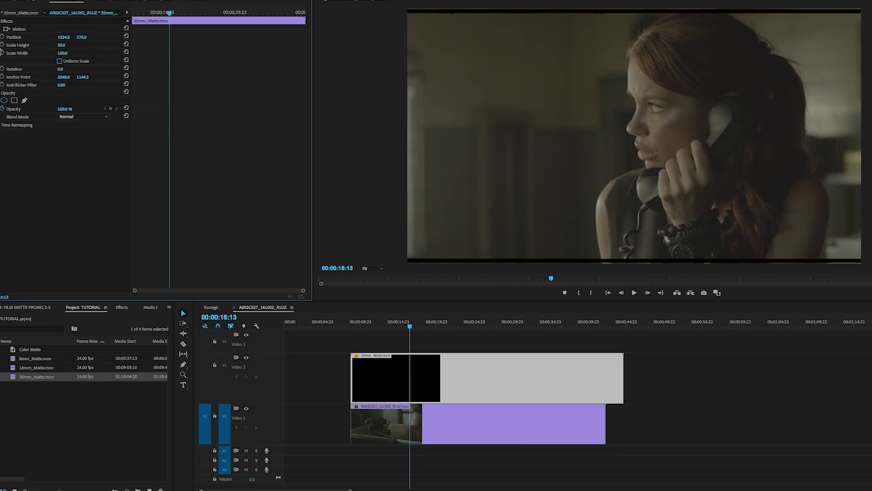
{"action": "left_click", "coordinate": [2, 53]}
{"action": "left_click_drag", "start_coordinate": [58, 68], "coordinate": [27, 67]}
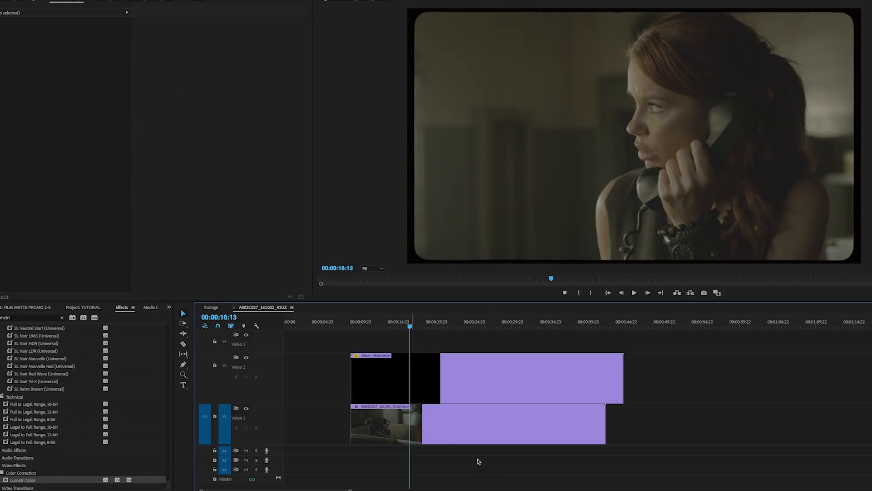
- Turn on the Lumetri Color effect of the footage clip on Video 1 and check the grade at 00:00:13:02
{"action": "left_click", "coordinate": [491, 423]}
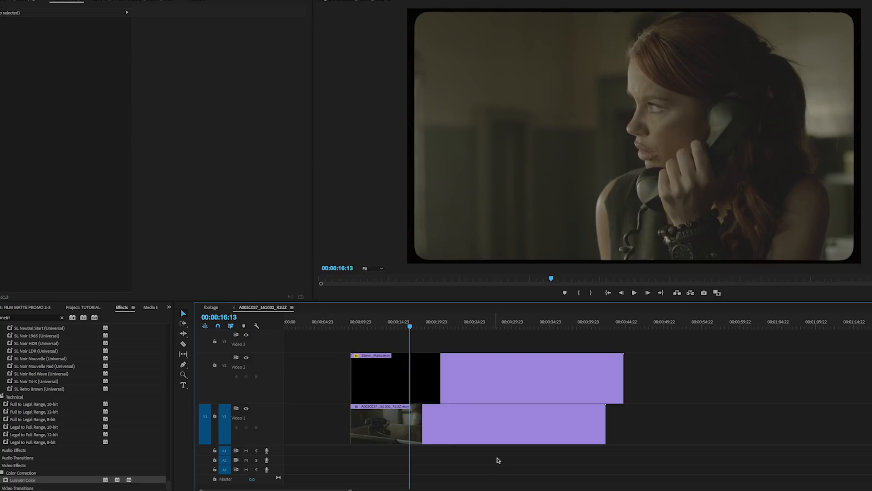
{"action": "left_click", "coordinate": [490, 423]}
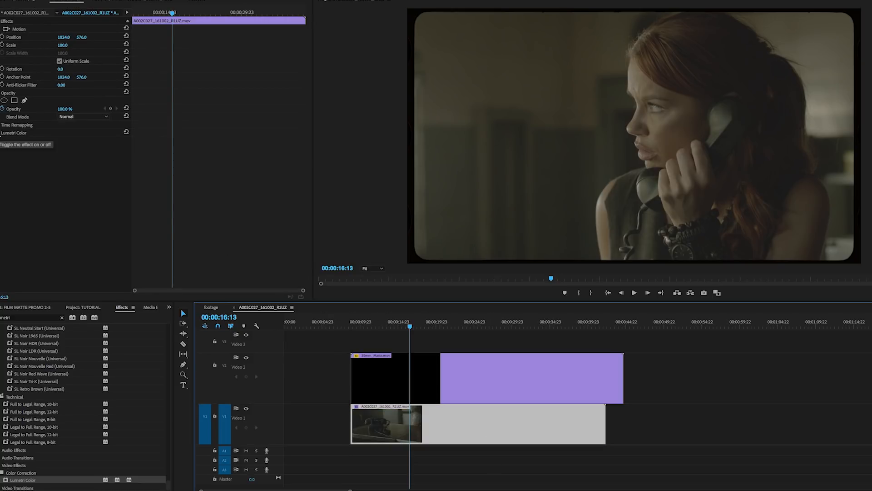
{"action": "left_click", "coordinate": [3, 133]}
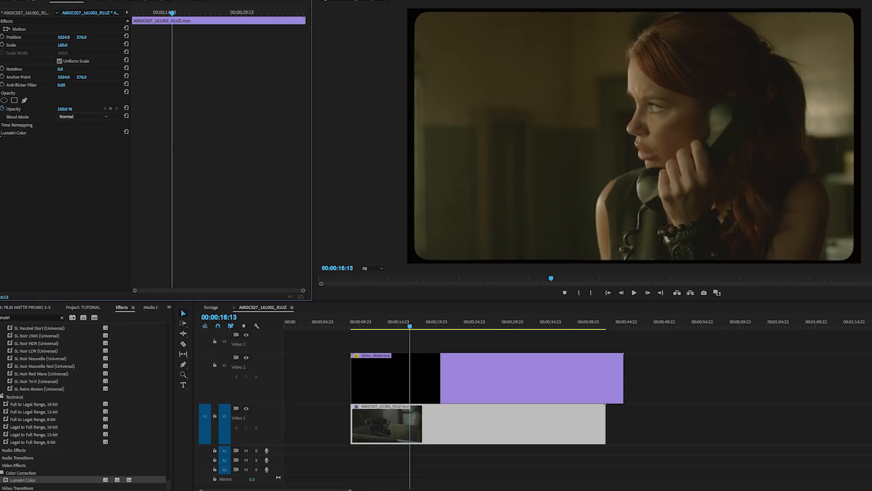
{"action": "left_click", "coordinate": [382, 324]}
{"action": "left_click_drag", "start_coordinate": [382, 324], "coordinate": [384, 323]}
- Delete the 35mm matte from Video 2 and turn off the Lumetri Color effect on the footage clip
{"action": "left_click", "coordinate": [611, 370]}
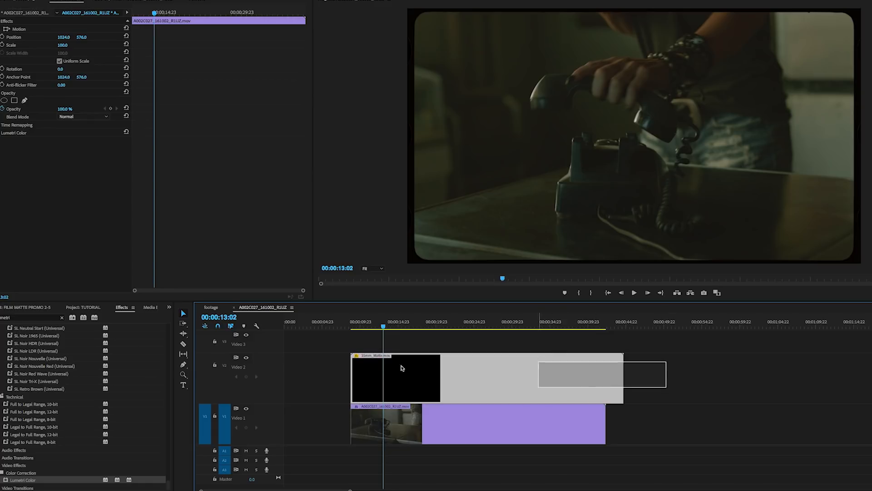
{"action": "key", "text": "Delete"}
{"action": "left_click", "coordinate": [415, 435]}
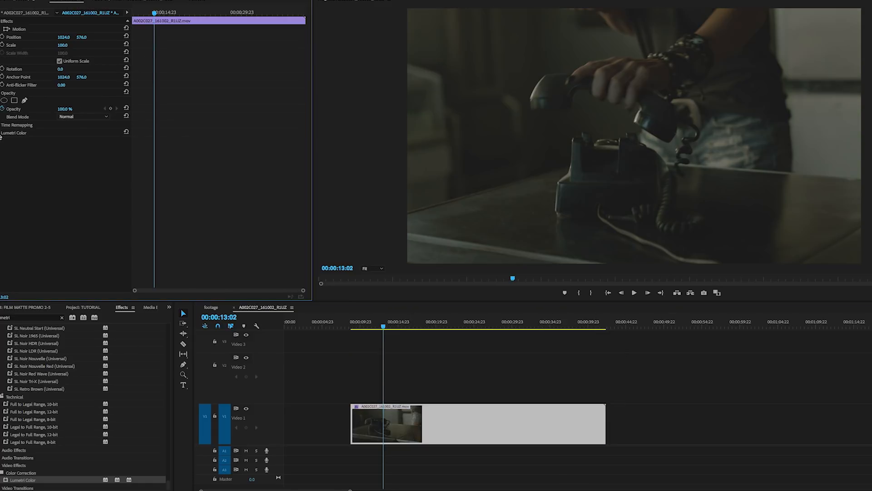
- Play the ungraded footage up to 00:00:14:14, then re-enable its Lumetri Color effect and restore the 35mm matte on Video 2
{"action": "key", "text": "space"}
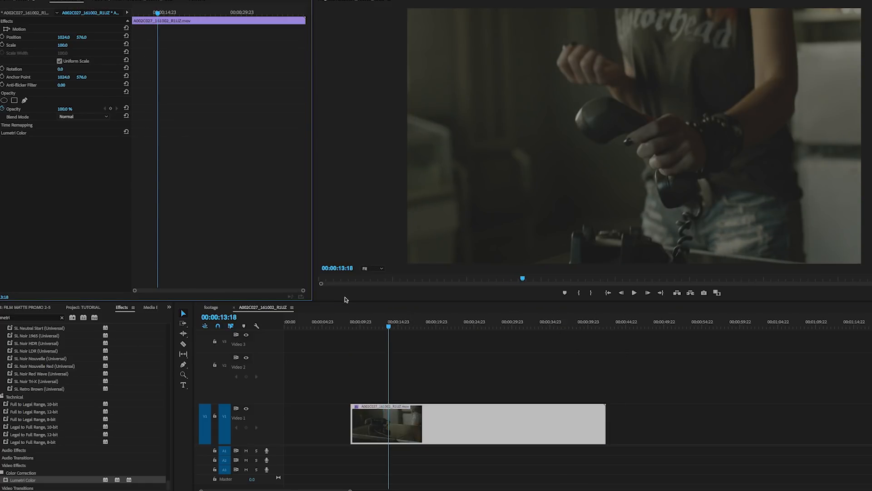
{"action": "key", "text": "space"}
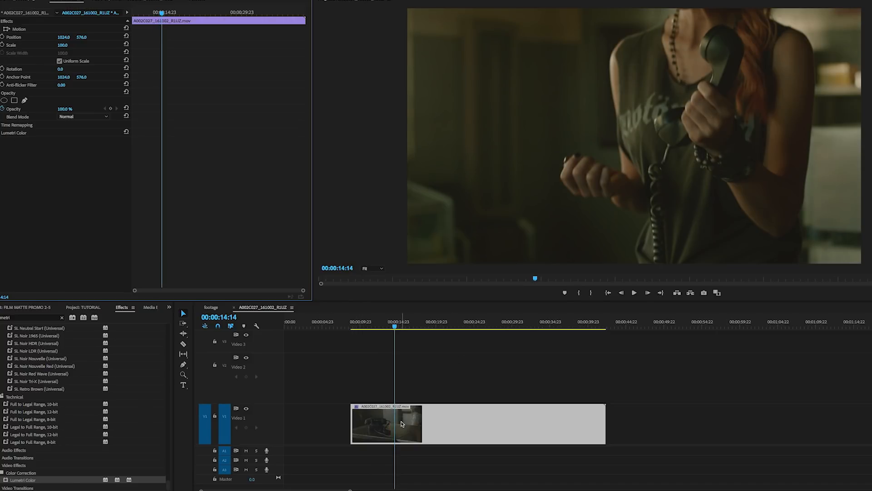
{"action": "left_click_drag", "start_coordinate": [393, 410], "coordinate": [393, 407]}
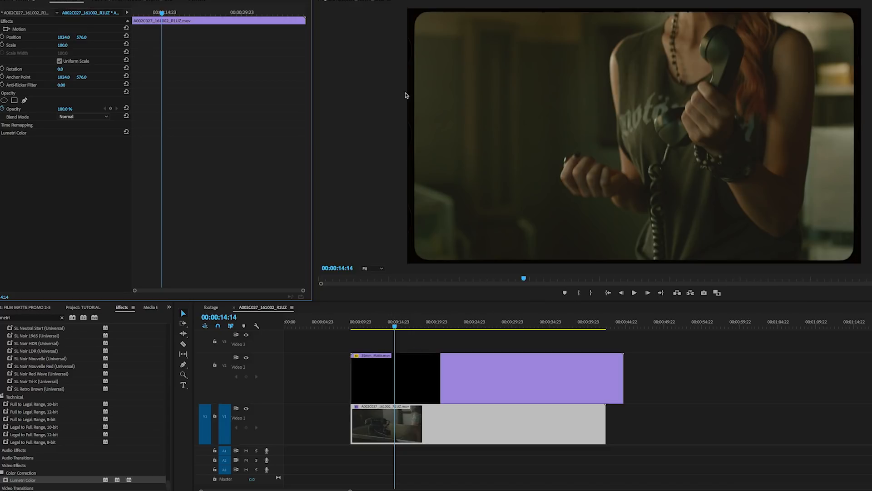